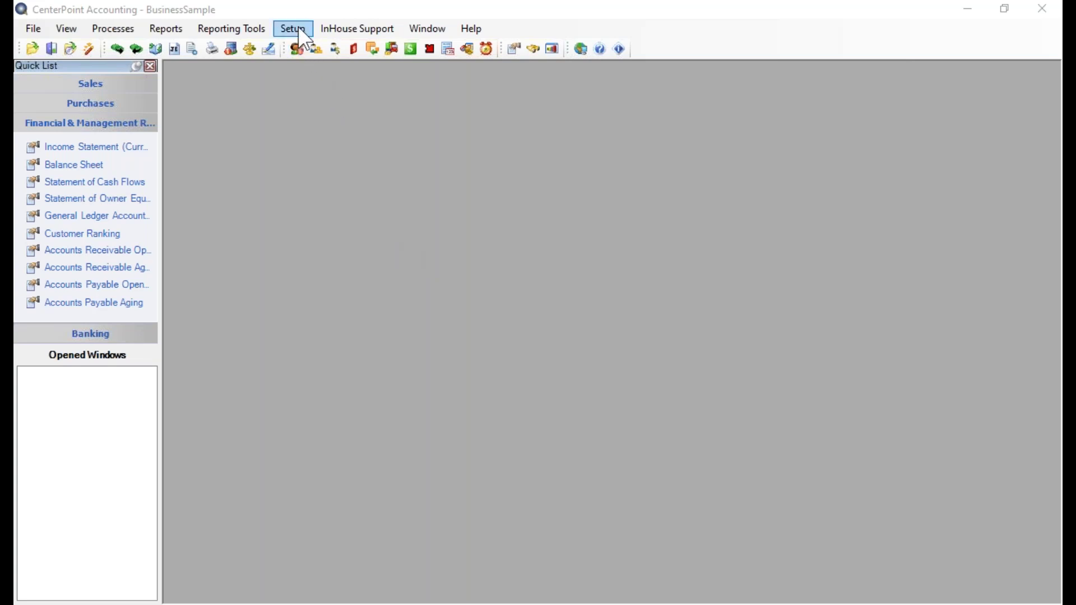
Open the budget setup to reach the list of existing budgets.
{"action": "left_click", "coordinate": [244, 29]}
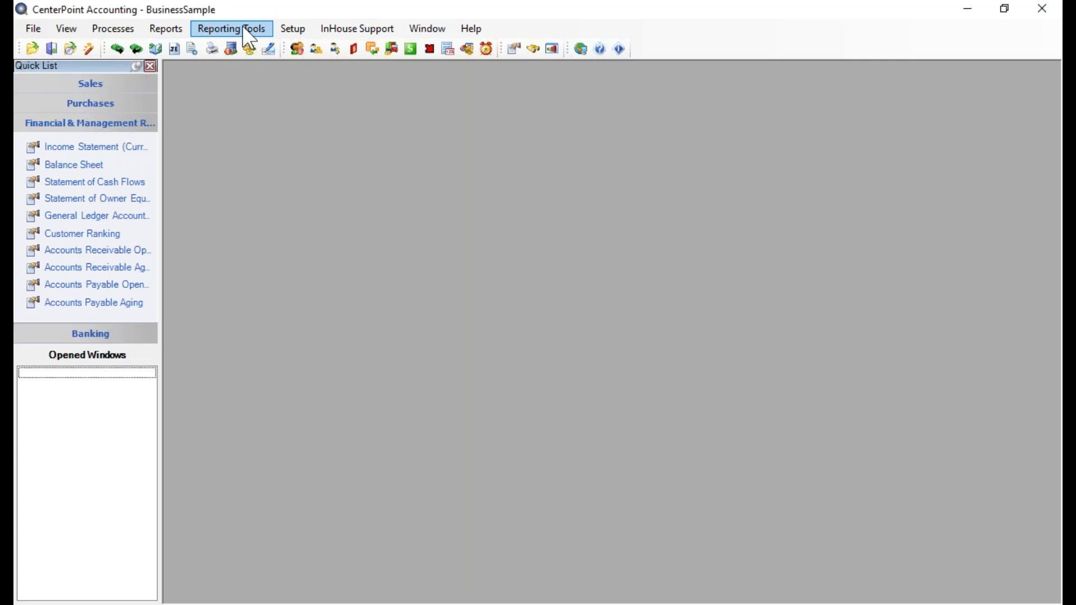
{"action": "left_click", "coordinate": [235, 64]}
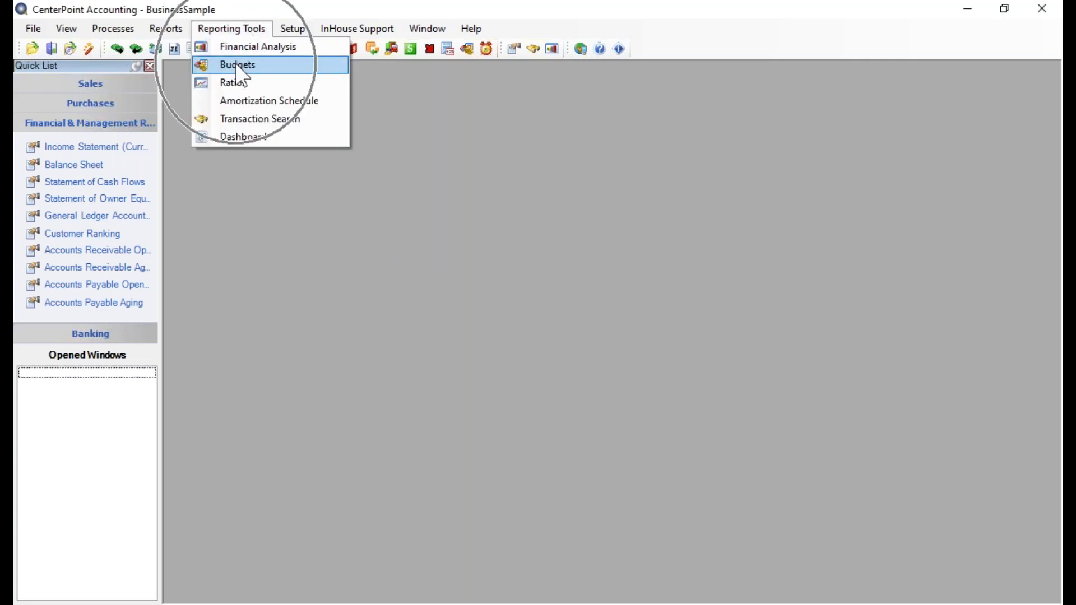
{"action": "mouse_move", "coordinate": [292, 31]}
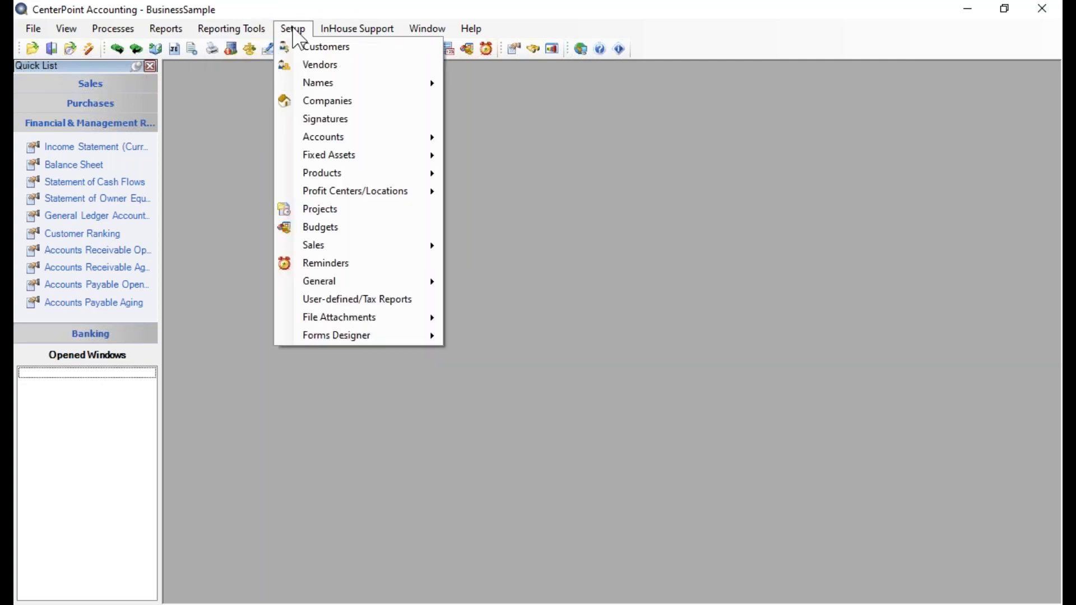
{"action": "left_click", "coordinate": [315, 230]}
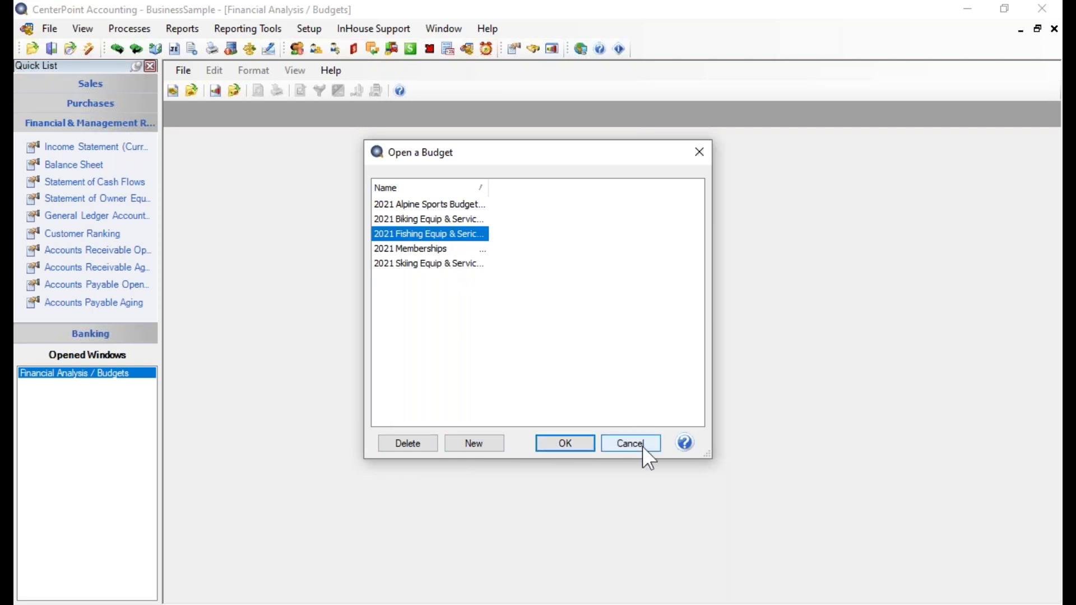
Start a new budget named 2021 Alpine Sports with a From date of 01/01/2021.
{"action": "left_click", "coordinate": [469, 445]}
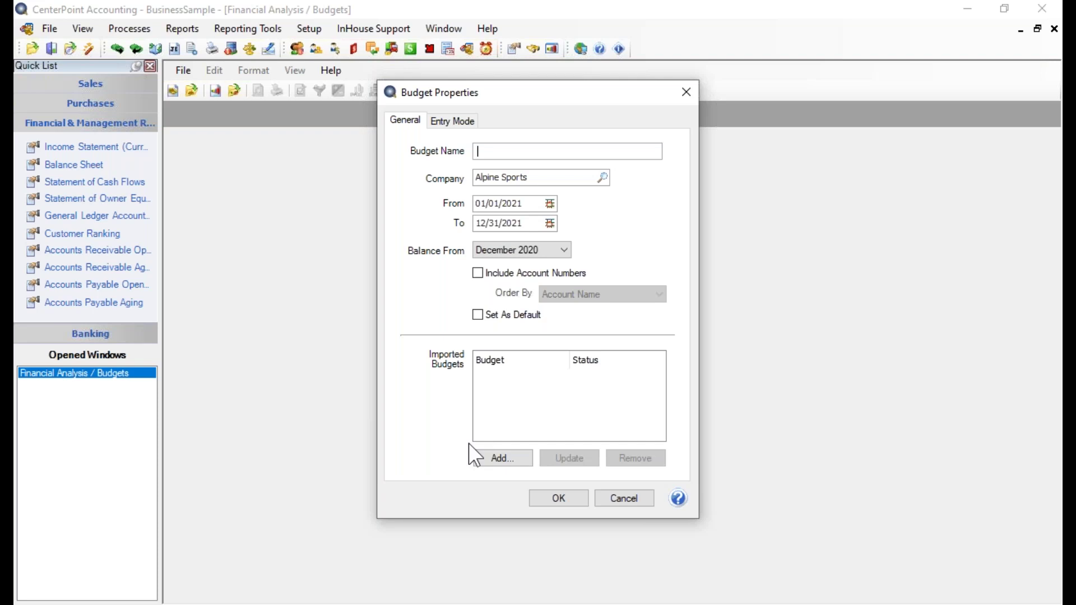
{"action": "type", "text": "2021 Alpine Sports"}
{"action": "left_click", "coordinate": [532, 203]}
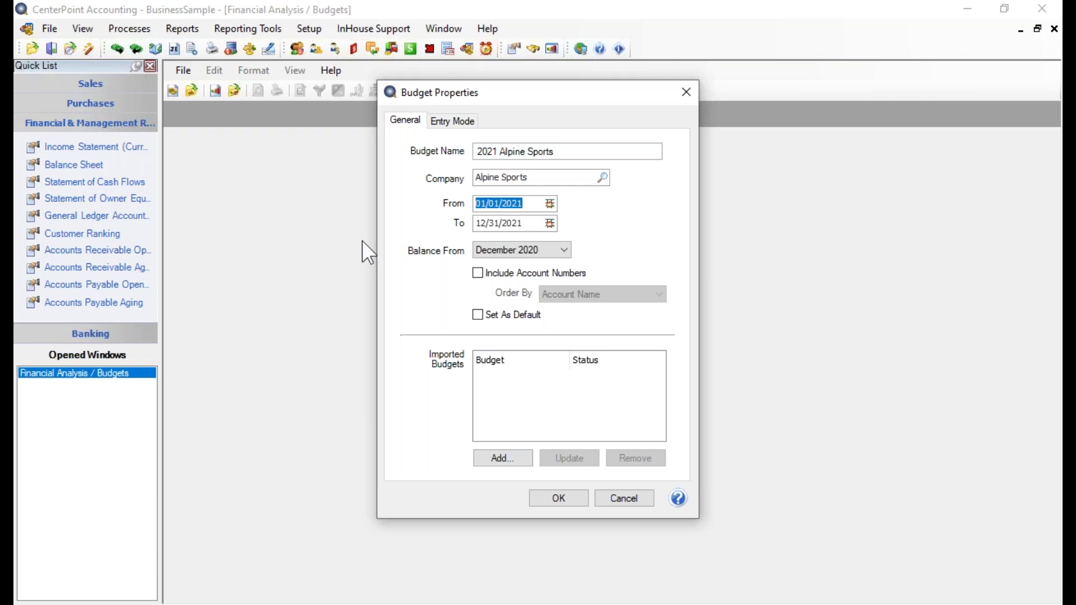
{"action": "left_click", "coordinate": [549, 204]}
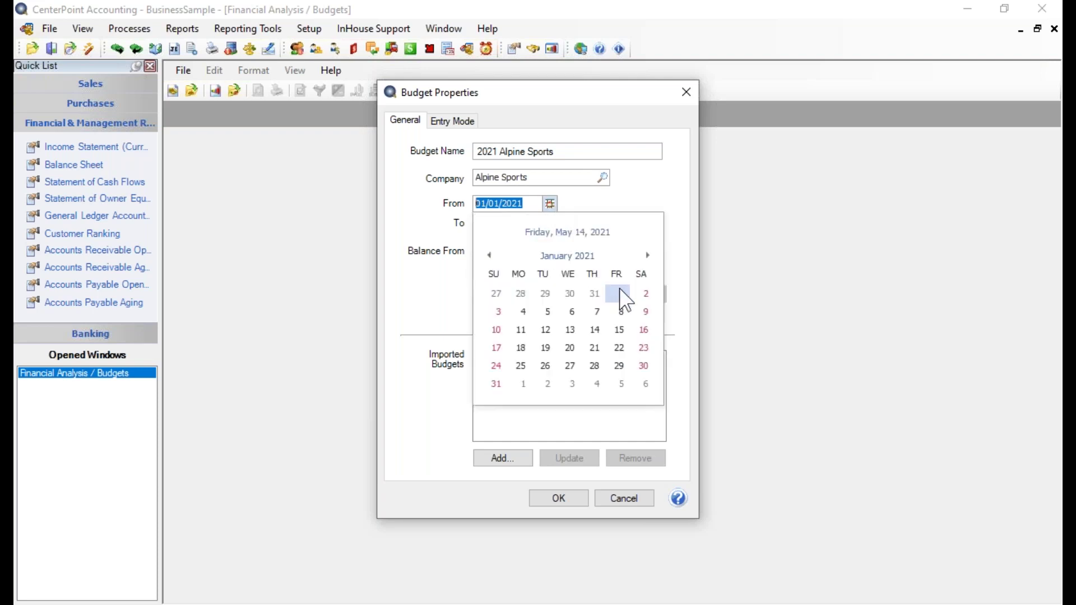
{"action": "left_click", "coordinate": [619, 292]}
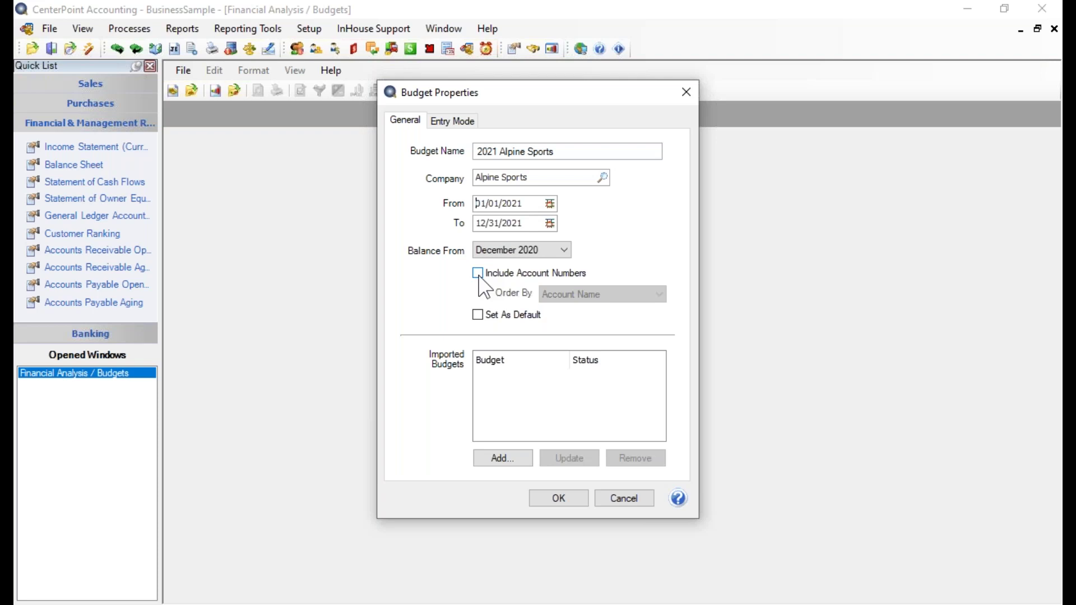
Include account numbers ordered by Account Number and set the budget as default.
{"action": "left_click", "coordinate": [478, 276]}
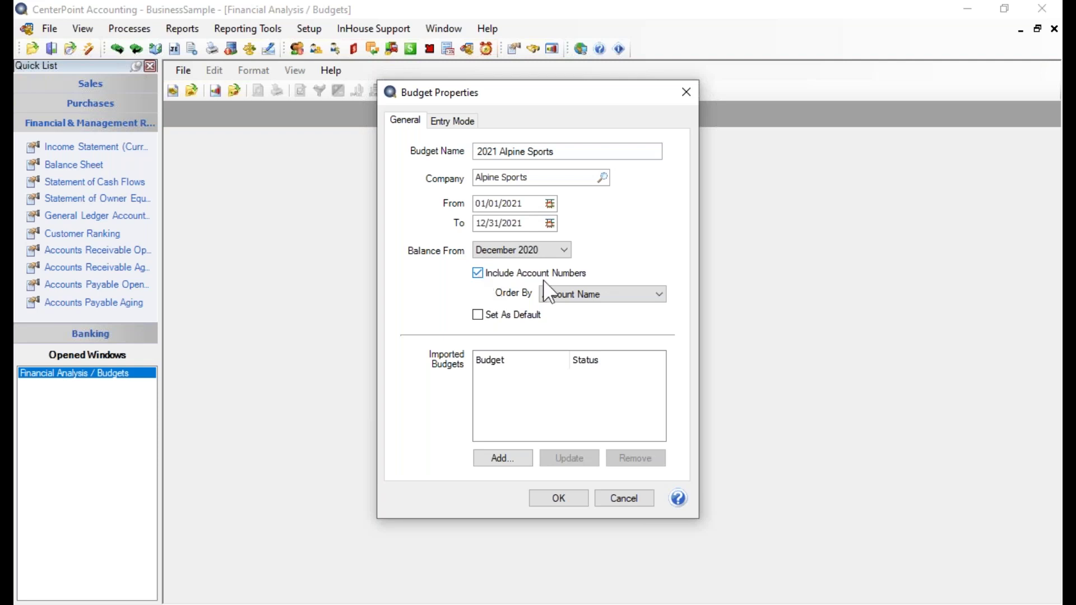
{"action": "left_click", "coordinate": [653, 294]}
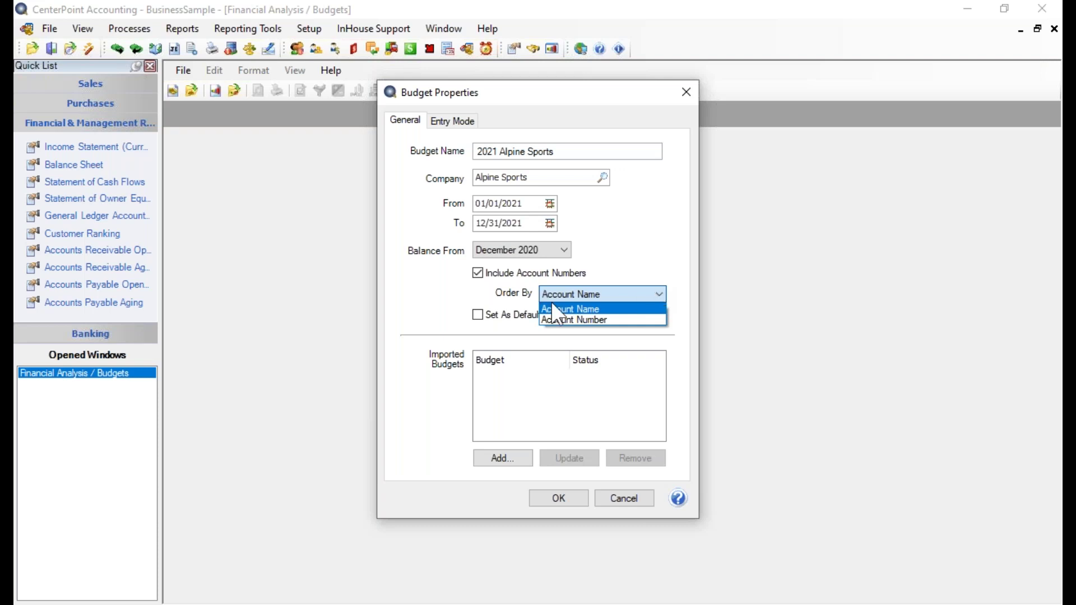
{"action": "left_click", "coordinate": [609, 321]}
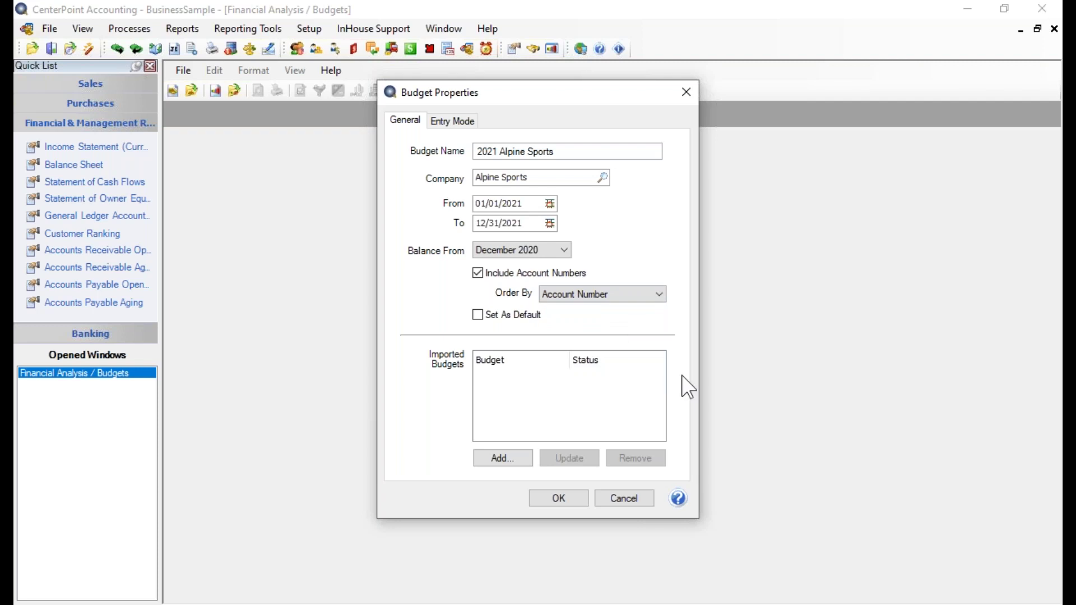
{"action": "left_click", "coordinate": [477, 316]}
{"action": "left_click", "coordinate": [477, 315]}
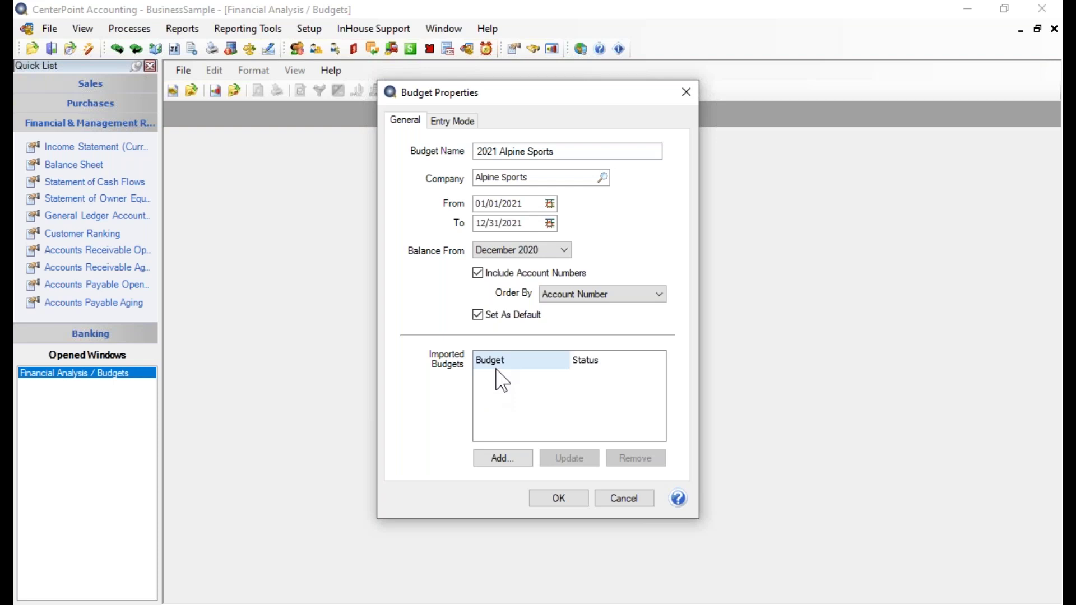
Import the 2021 Biking Equip & Service and 2021 Fishing Equip & Serice budgets into the new budget.
{"action": "left_click", "coordinate": [504, 459]}
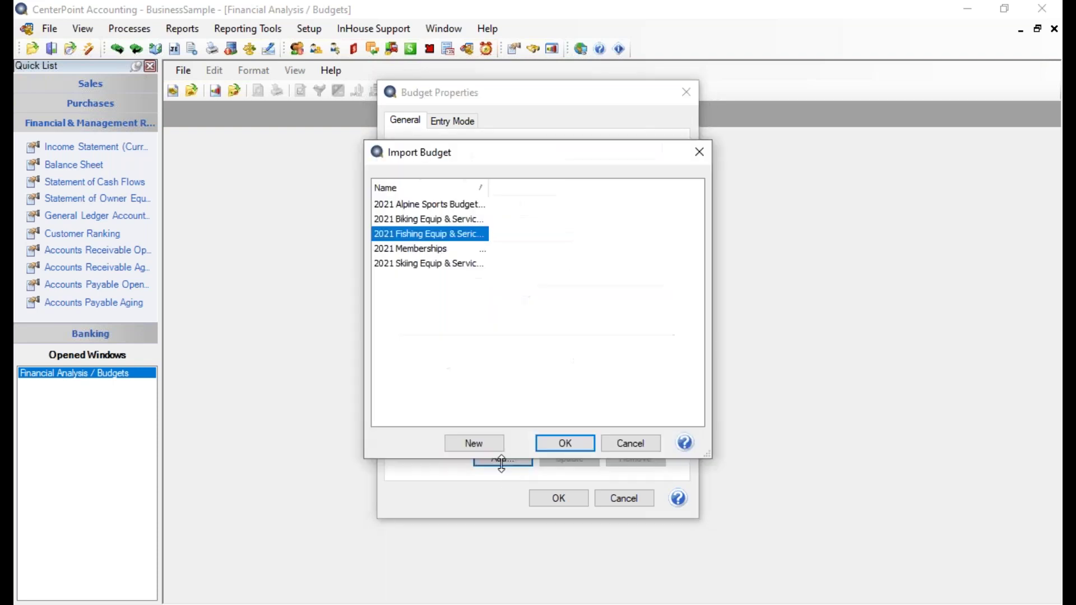
{"action": "left_click_drag", "start_coordinate": [489, 189], "coordinate": [524, 191]}
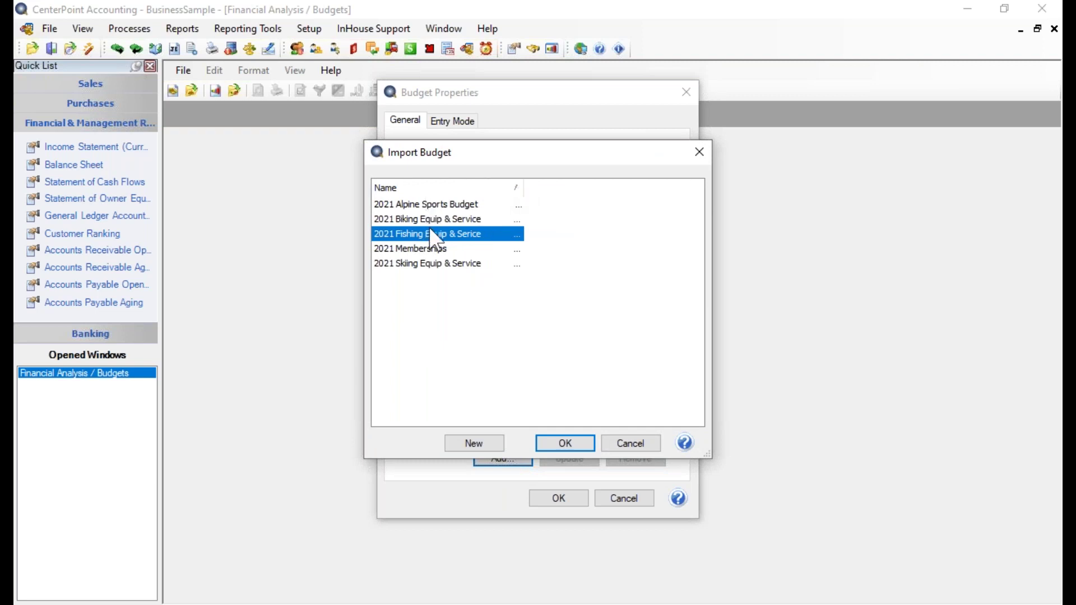
{"action": "left_click", "coordinate": [452, 225]}
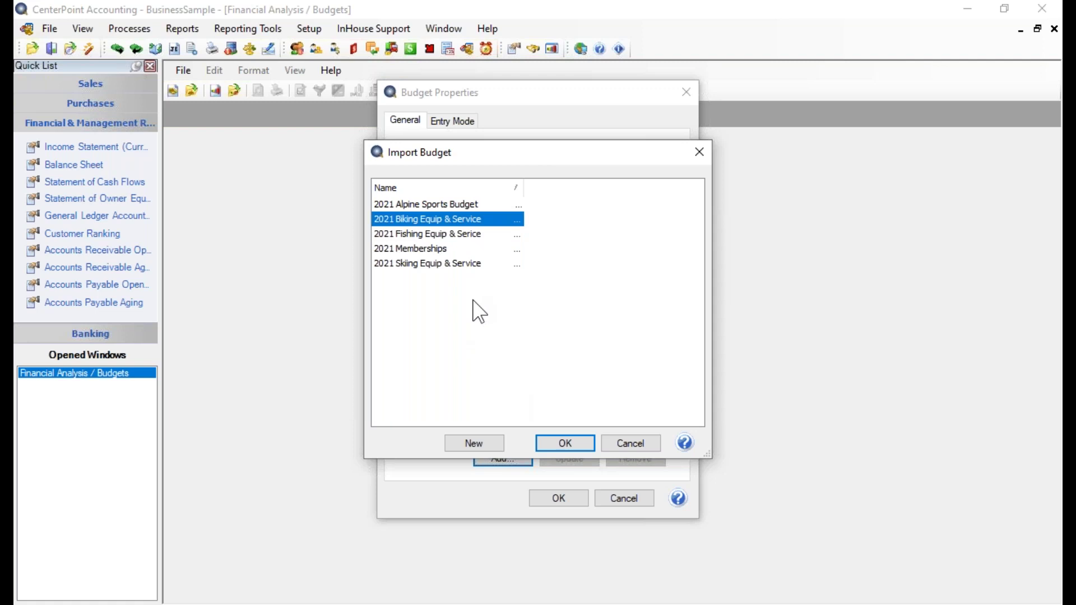
{"action": "left_click", "coordinate": [570, 442]}
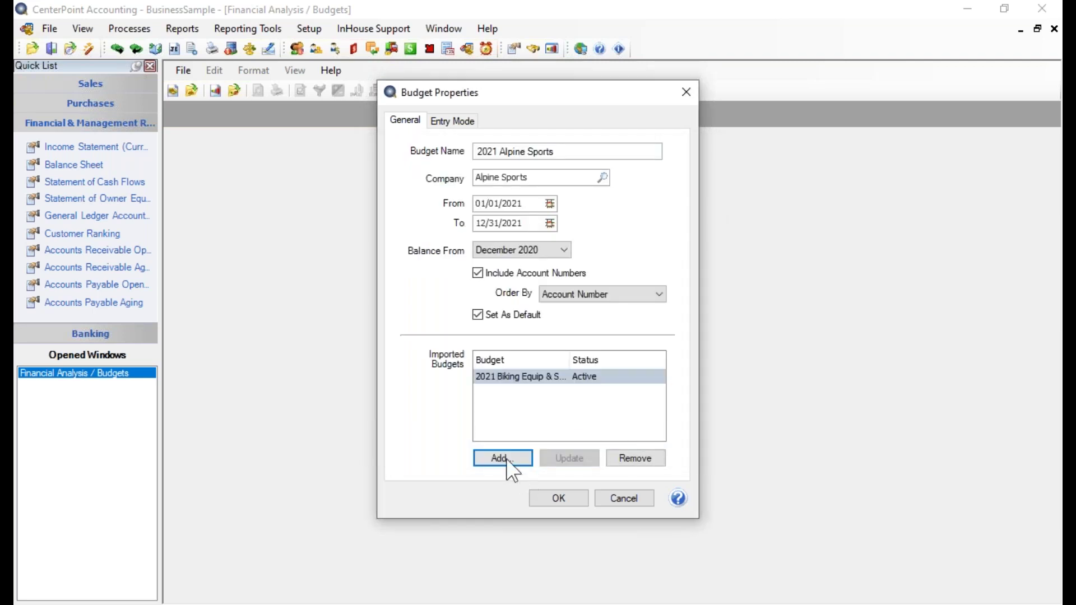
{"action": "left_click", "coordinate": [503, 458]}
{"action": "left_click", "coordinate": [412, 221]}
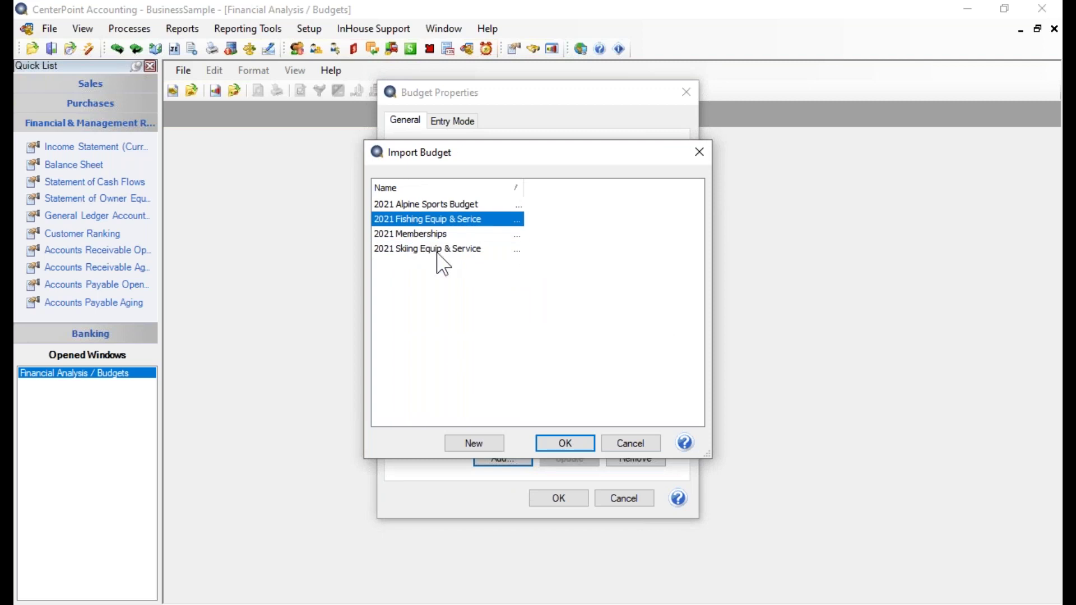
{"action": "left_click", "coordinate": [566, 443]}
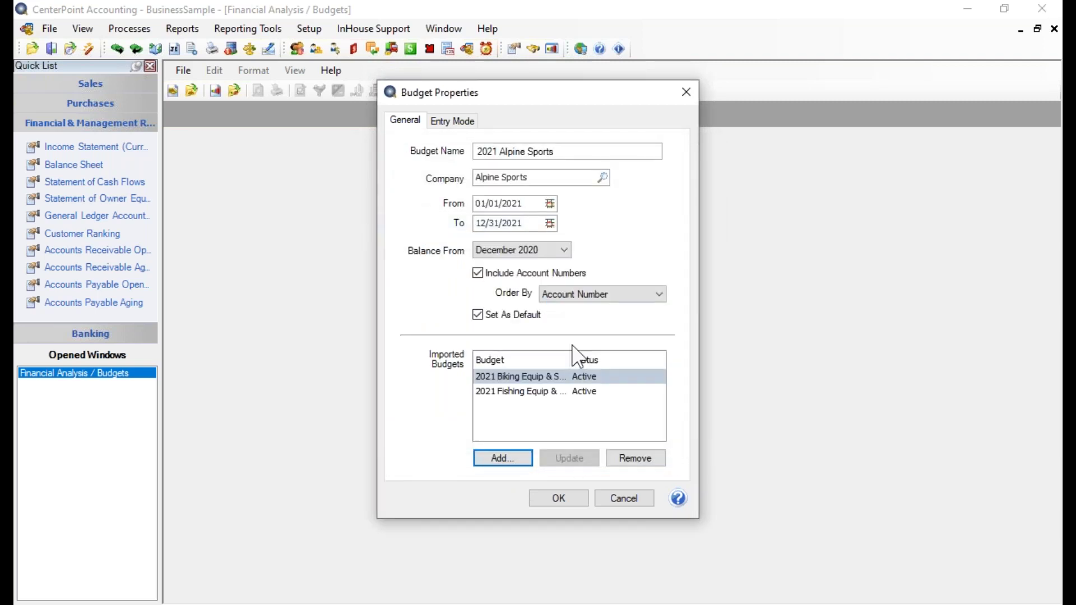
Import the 2021 Memberships and 2021 Alpine Sports Budget budgets as well.
{"action": "left_click", "coordinate": [521, 459]}
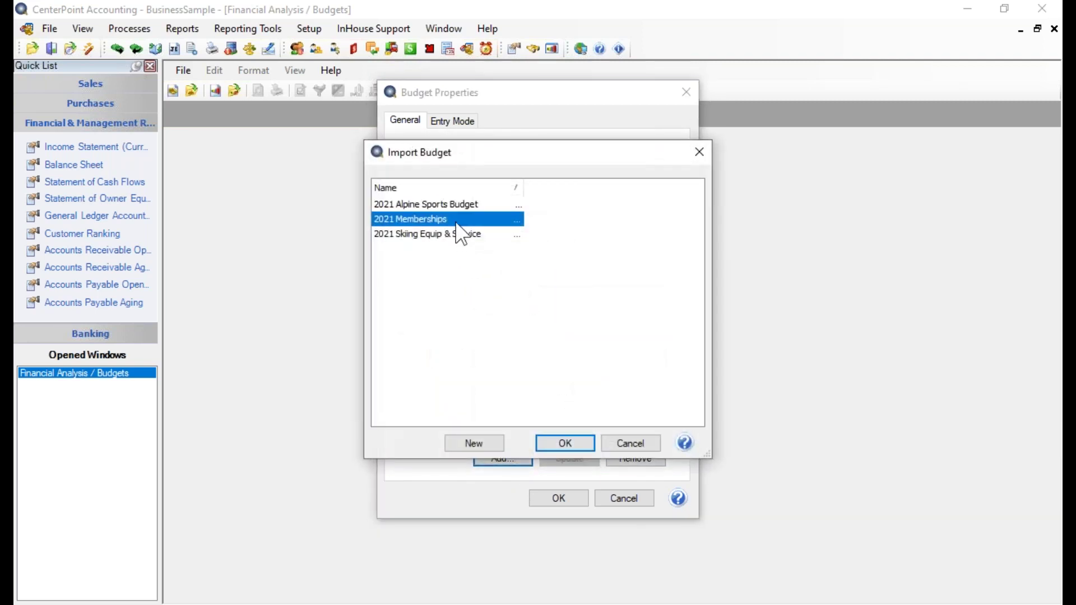
{"action": "left_click", "coordinate": [555, 442]}
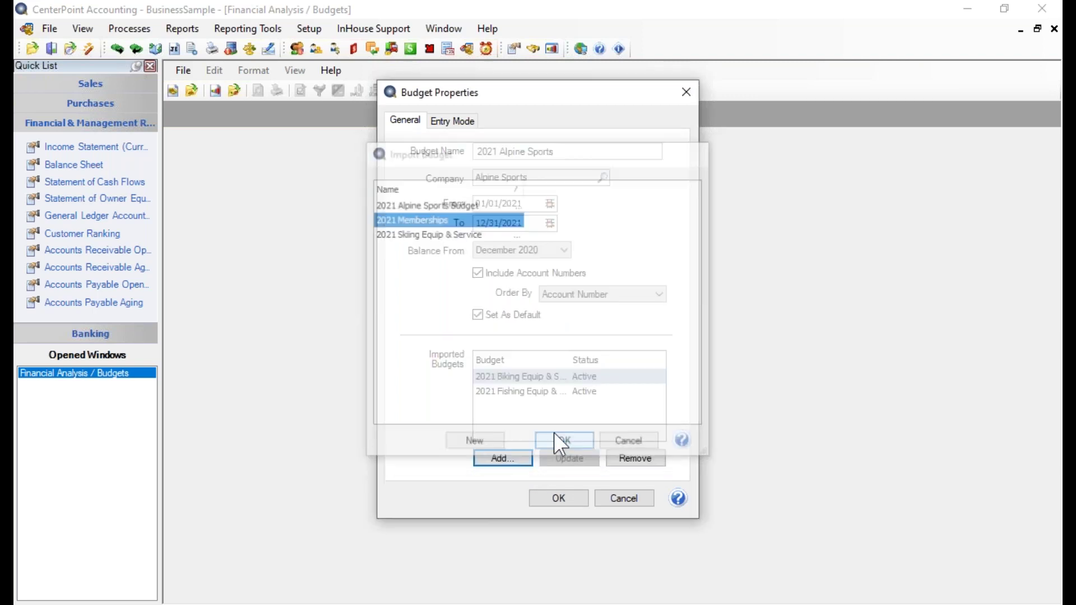
{"action": "left_click", "coordinate": [503, 461]}
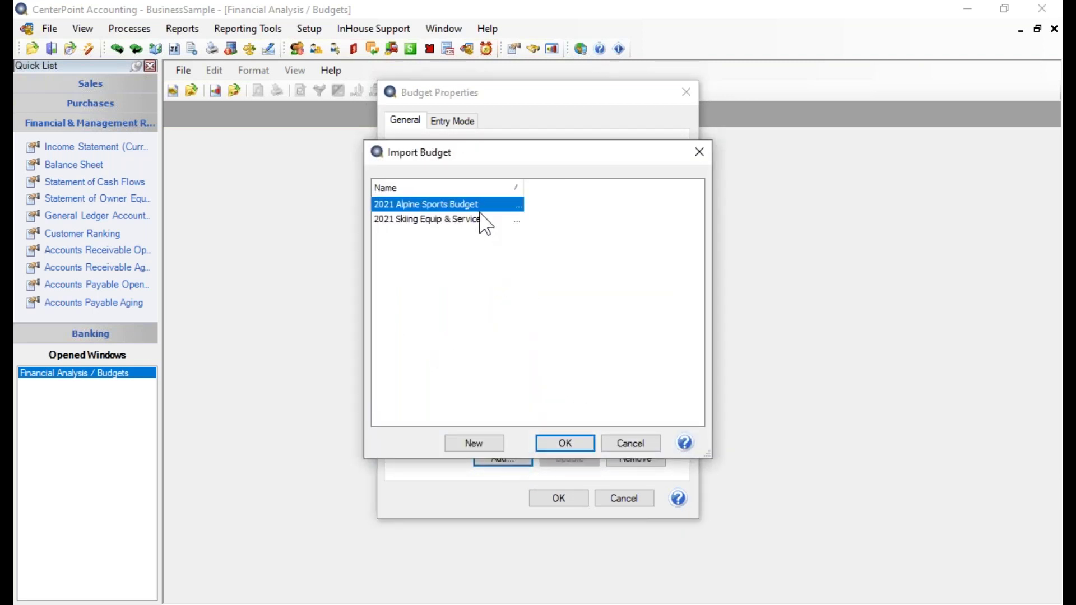
{"action": "left_click", "coordinate": [583, 447]}
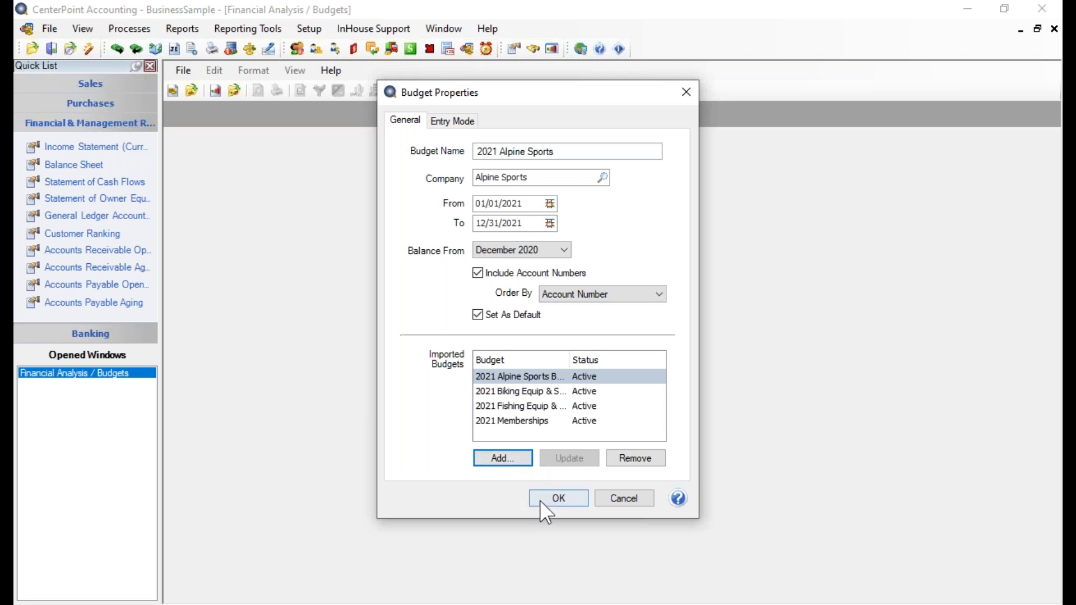
Remove the 2021 Biking Equip & Service budget from the imported budgets.
{"action": "left_click", "coordinate": [537, 392]}
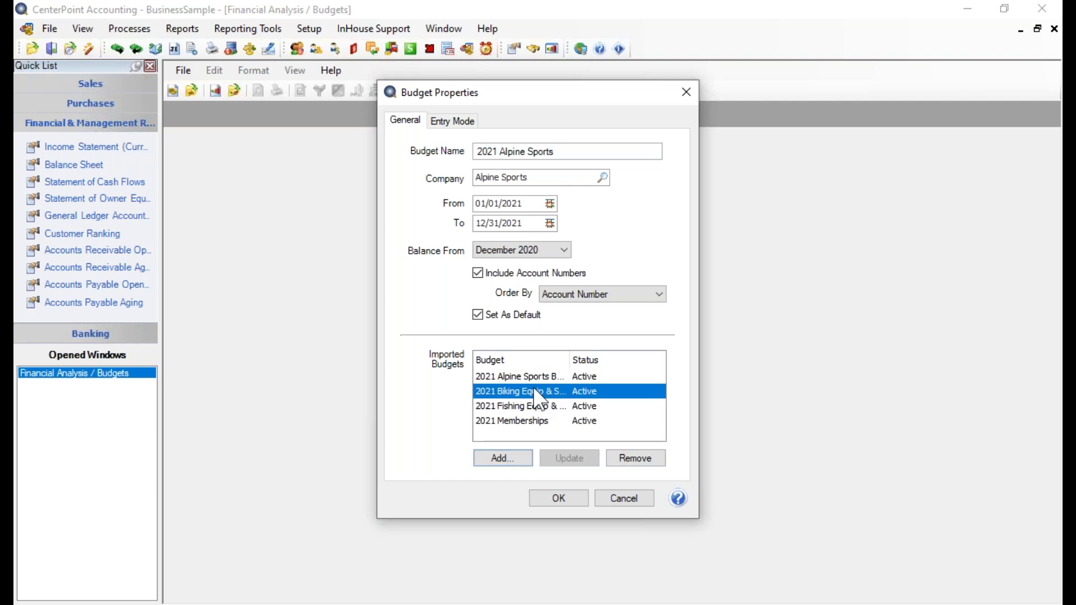
{"action": "left_click", "coordinate": [634, 459]}
Review the default entry mode options available in the budget's entry mode settings.
{"action": "left_click", "coordinate": [441, 125]}
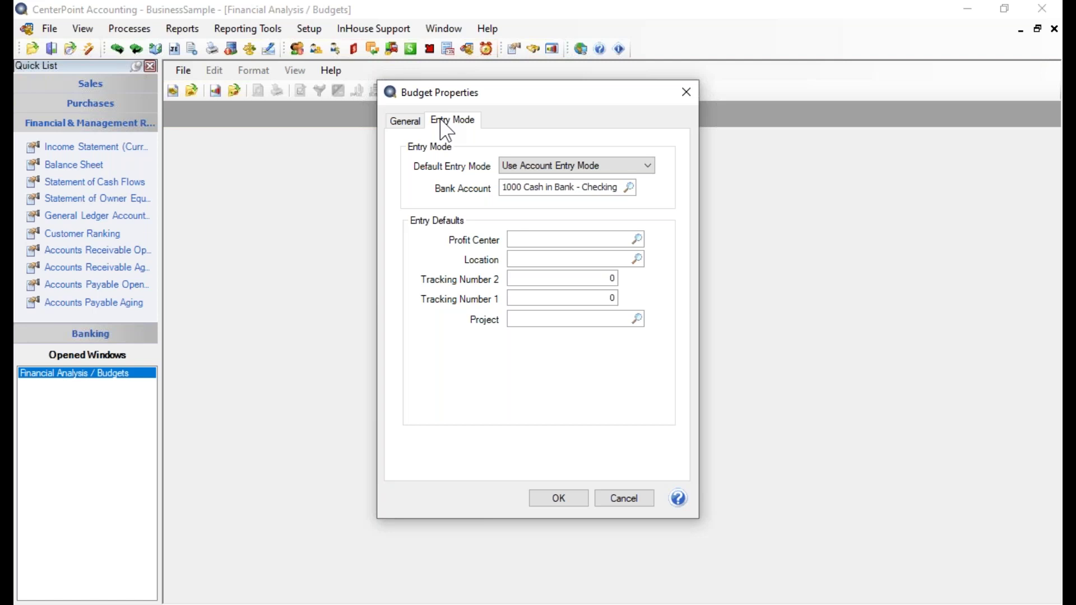
{"action": "left_click", "coordinate": [646, 167]}
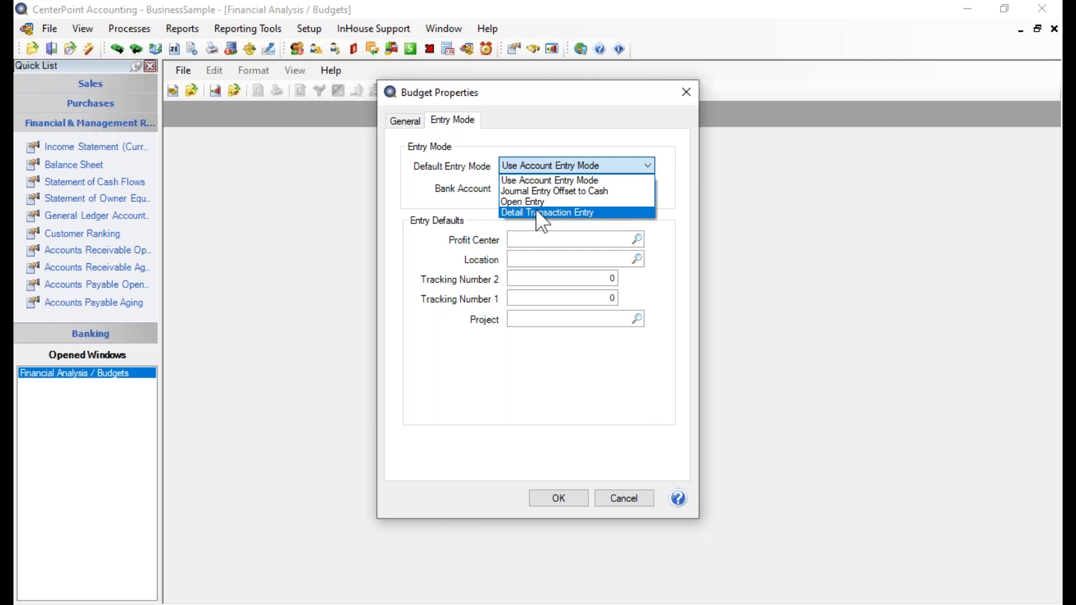
{"action": "left_click", "coordinate": [549, 178]}
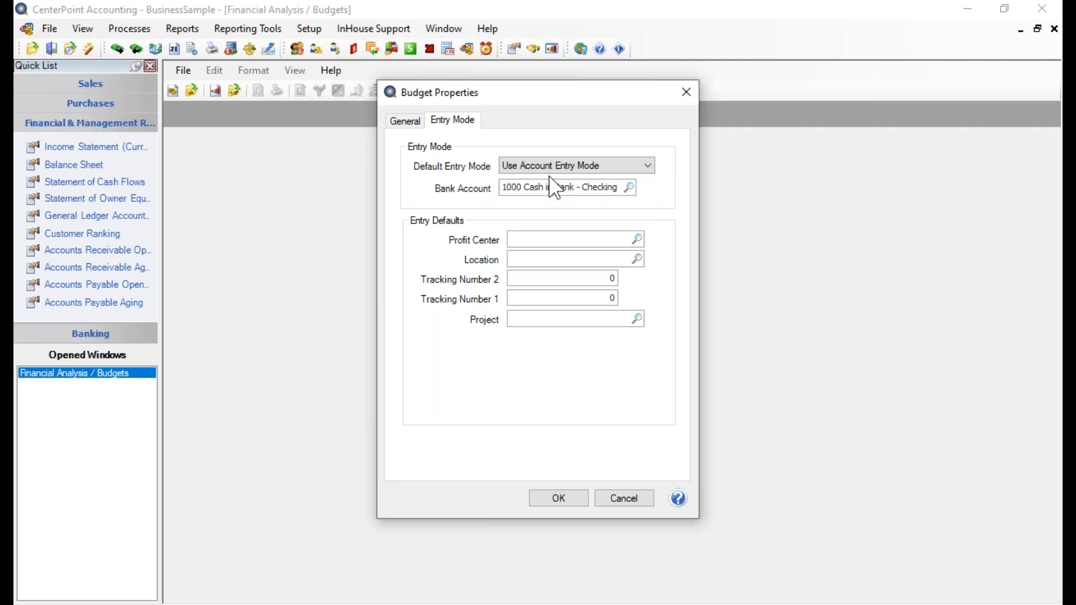
{"action": "left_click", "coordinate": [601, 161]}
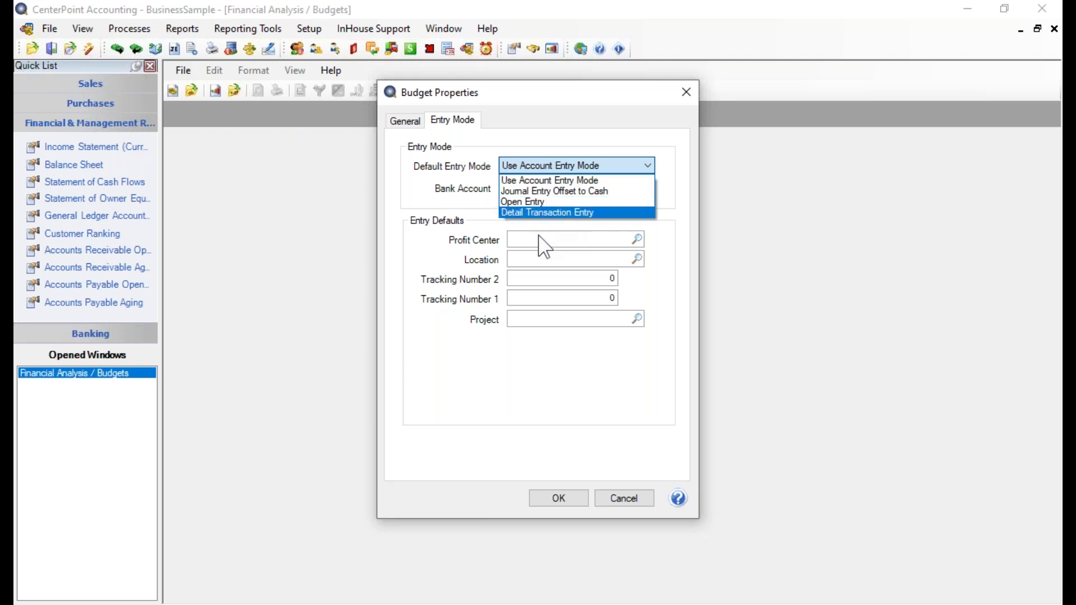
{"action": "left_click", "coordinate": [806, 201]}
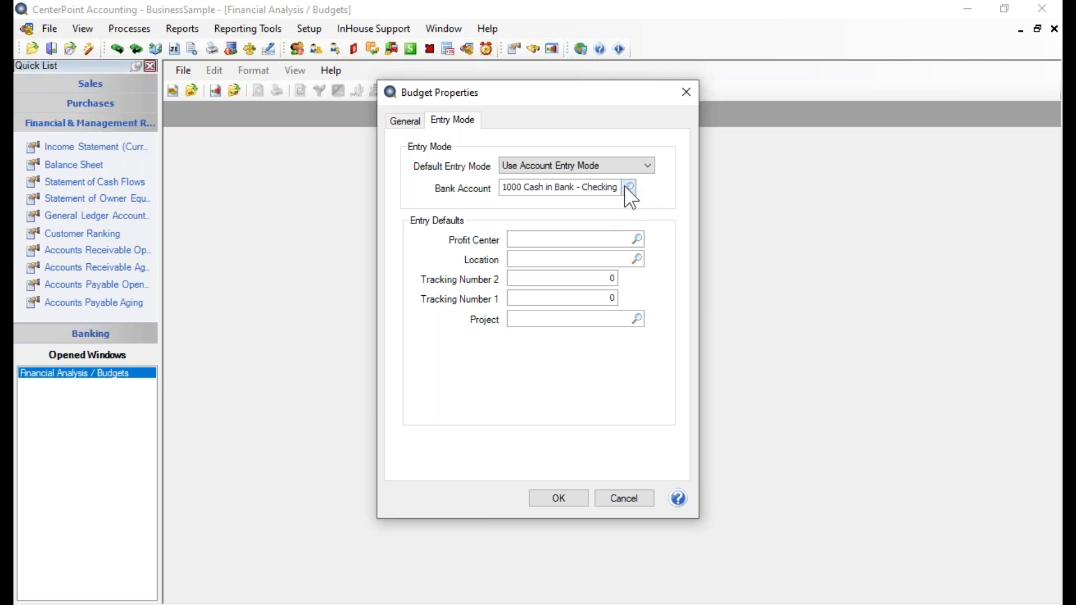
Try Open Entry as the default entry mode and restore Use Account Entry Mode.
{"action": "left_click", "coordinate": [591, 169]}
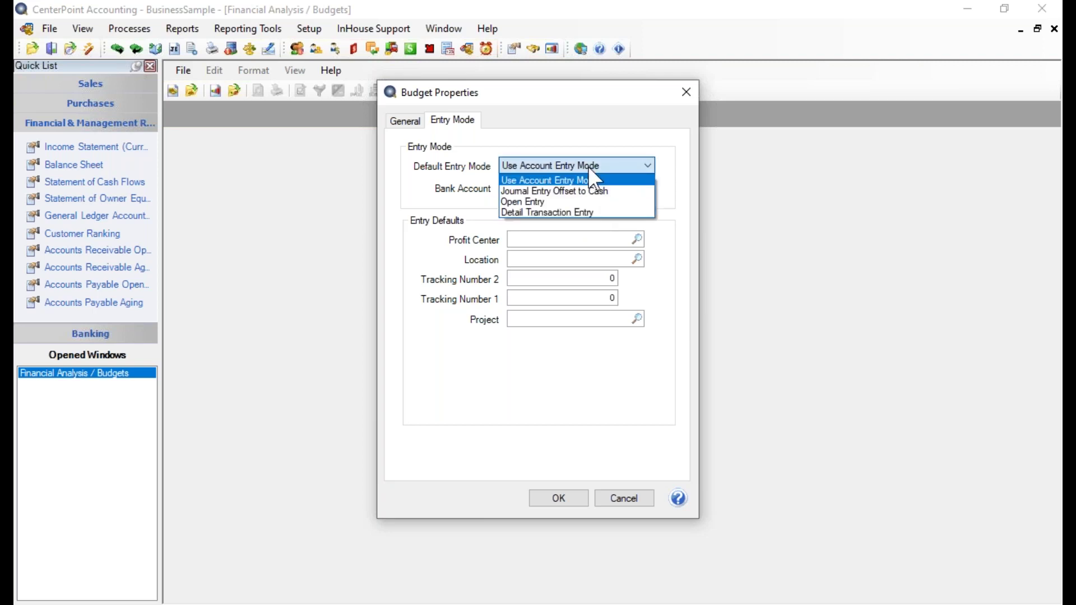
{"action": "left_click", "coordinate": [563, 199]}
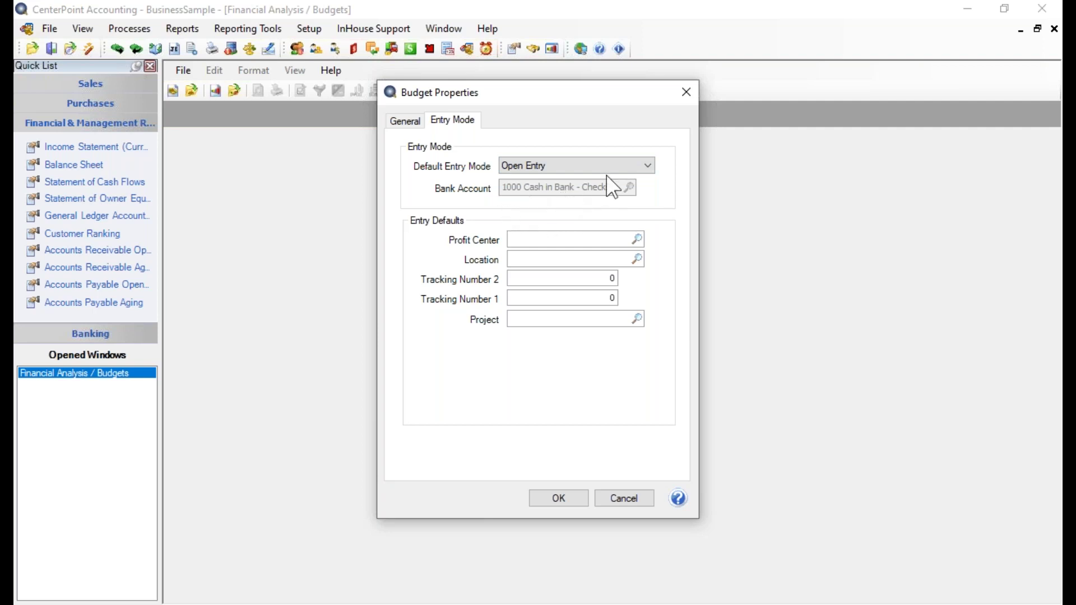
{"action": "left_click", "coordinate": [641, 178]}
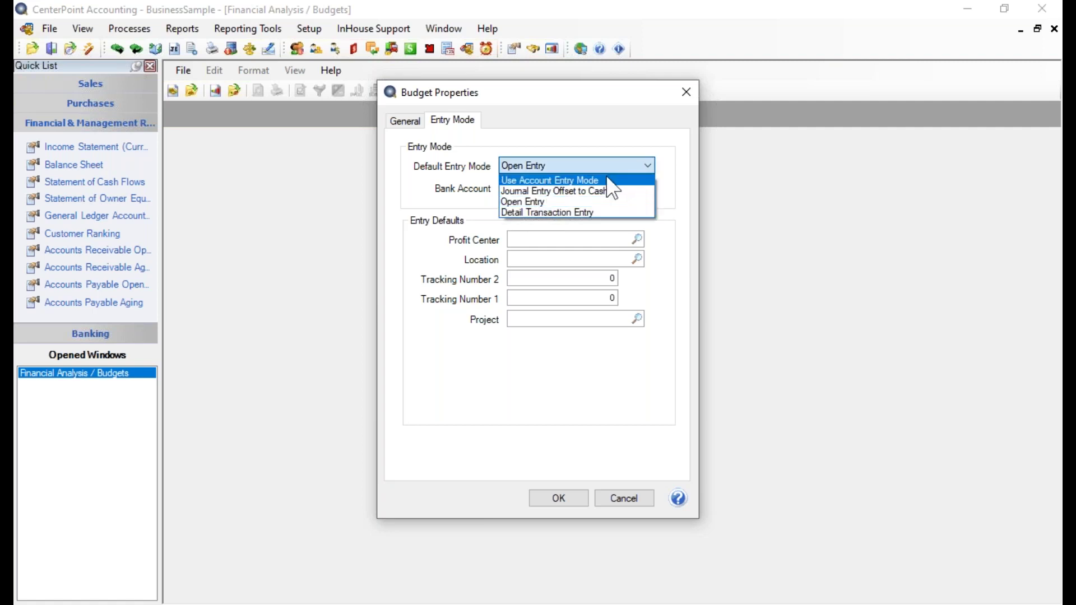
{"action": "left_click", "coordinate": [612, 180]}
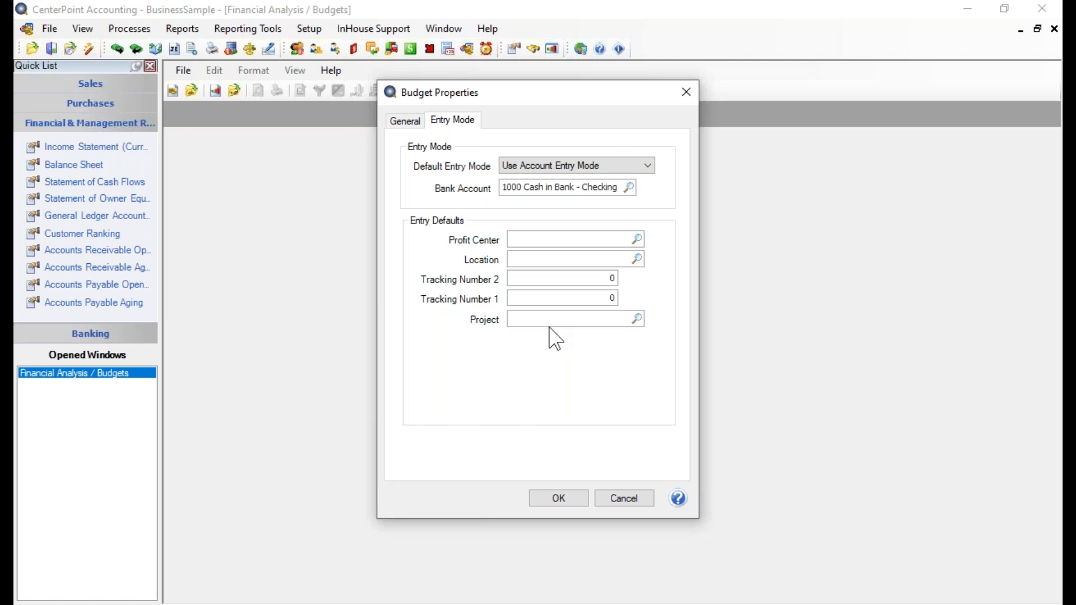
Set the default profit center for entries to Biking Equipment & Service.
{"action": "left_click", "coordinate": [637, 239]}
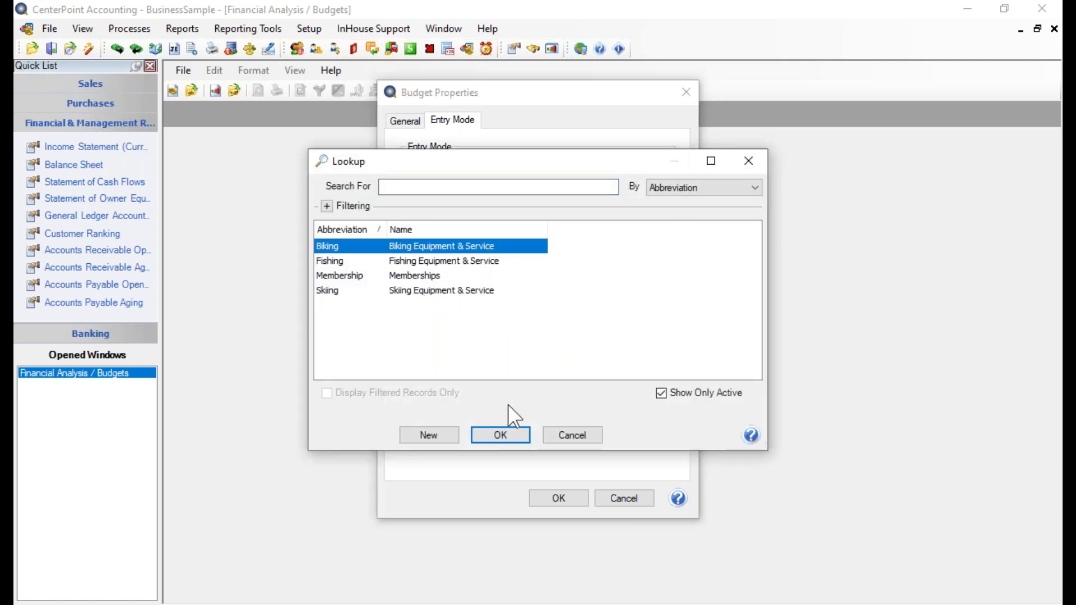
{"action": "left_click", "coordinate": [513, 435]}
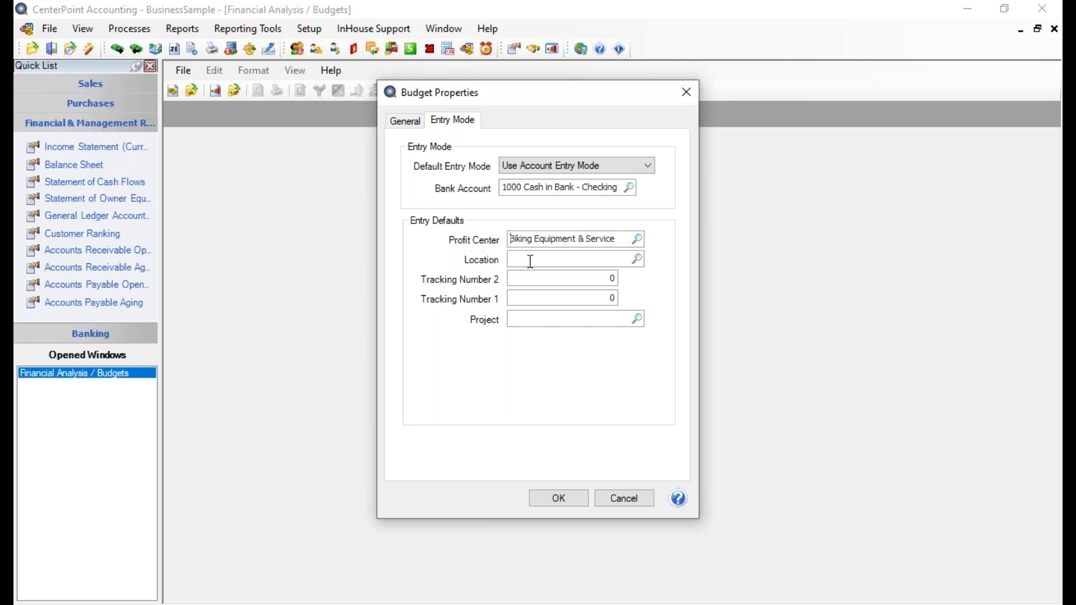
Clear the default profit center from the entry defaults and accept the budget properties to create the 2021 Alpine Sports budget.
{"action": "left_click", "coordinate": [619, 239]}
{"action": "left_click_drag", "start_coordinate": [618, 239], "coordinate": [370, 273]}
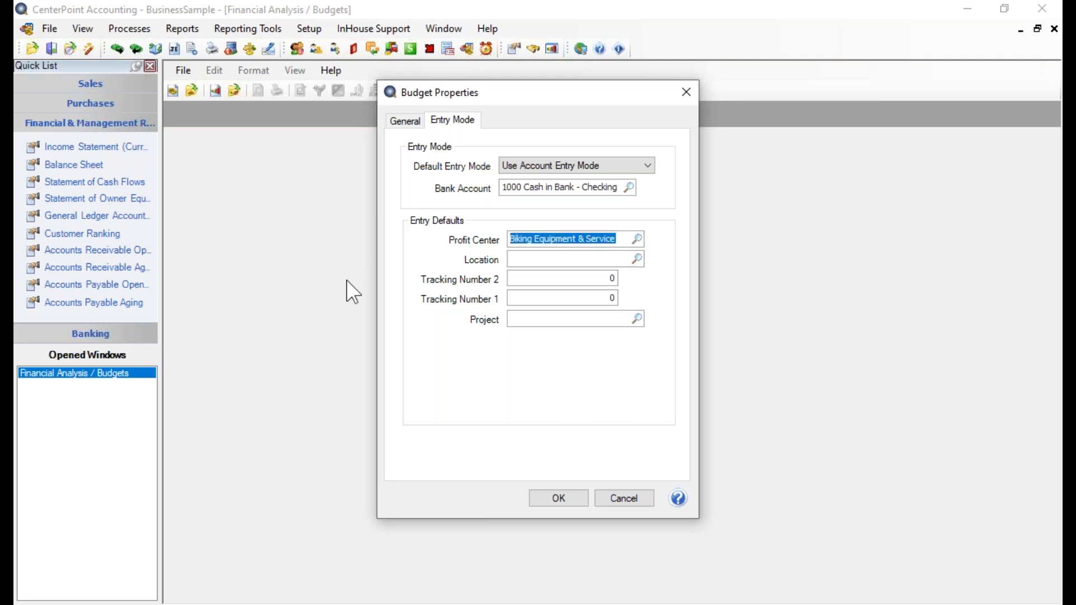
{"action": "key", "text": "Delete"}
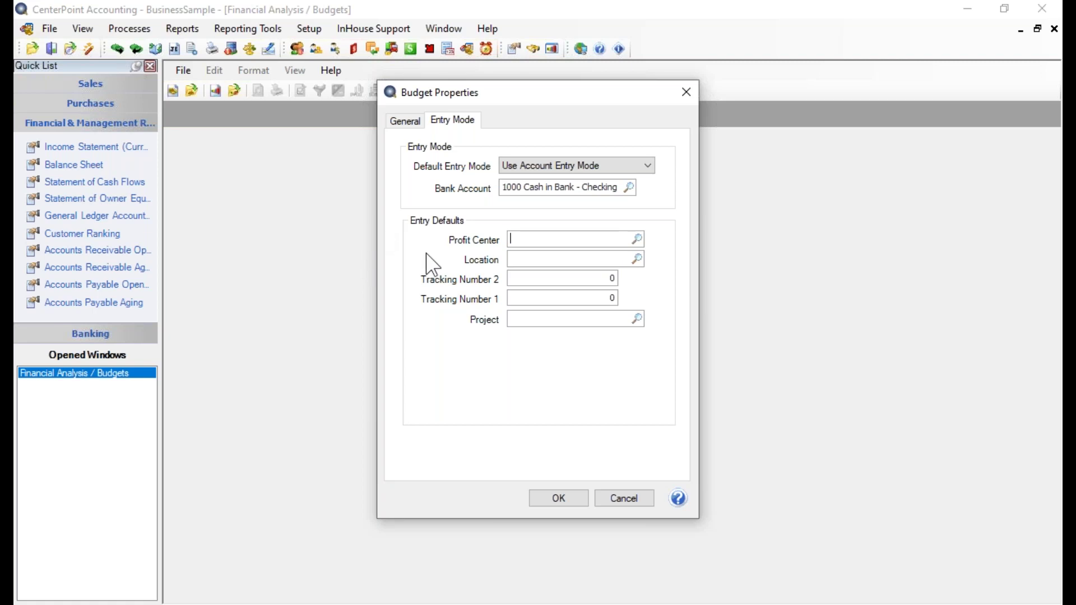
{"action": "left_click", "coordinate": [541, 498]}
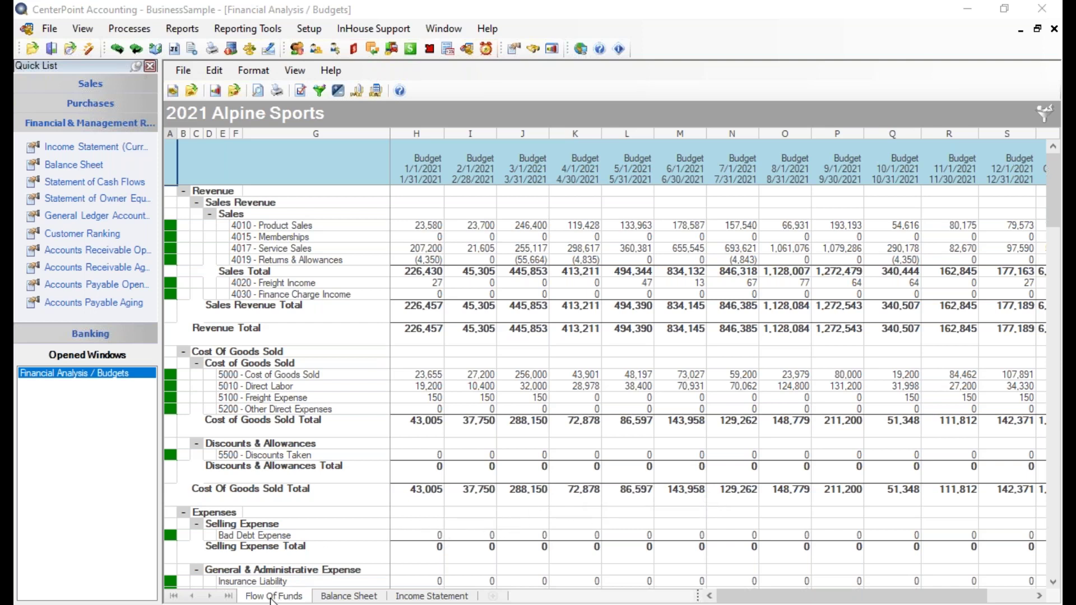
Review the budget's Balance Sheet and Income Statement views and return to Flow Of Funds.
{"action": "left_click", "coordinate": [348, 596]}
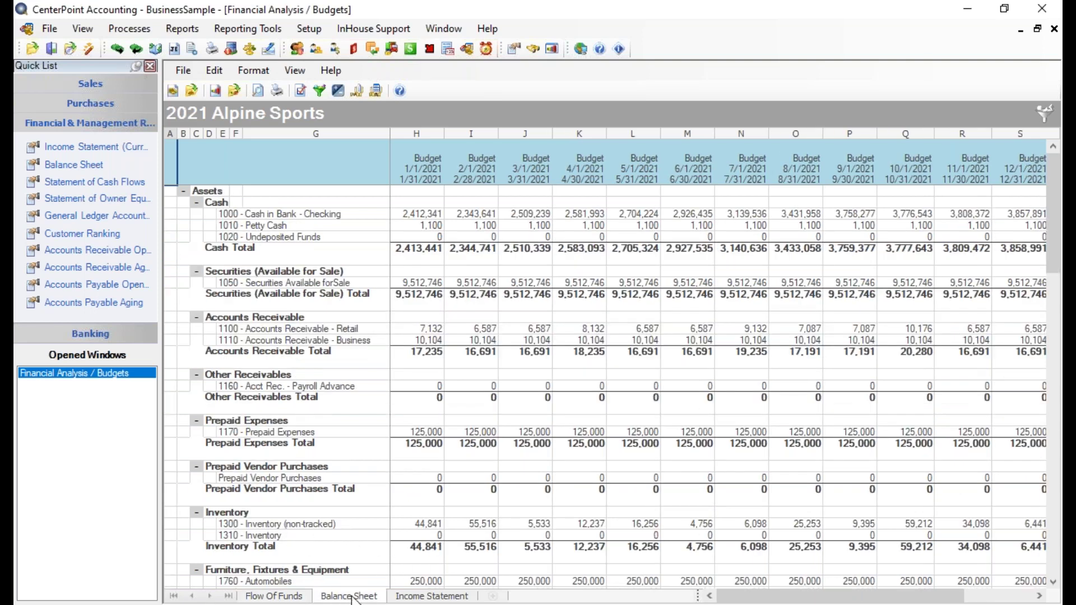
{"action": "left_click", "coordinate": [420, 596]}
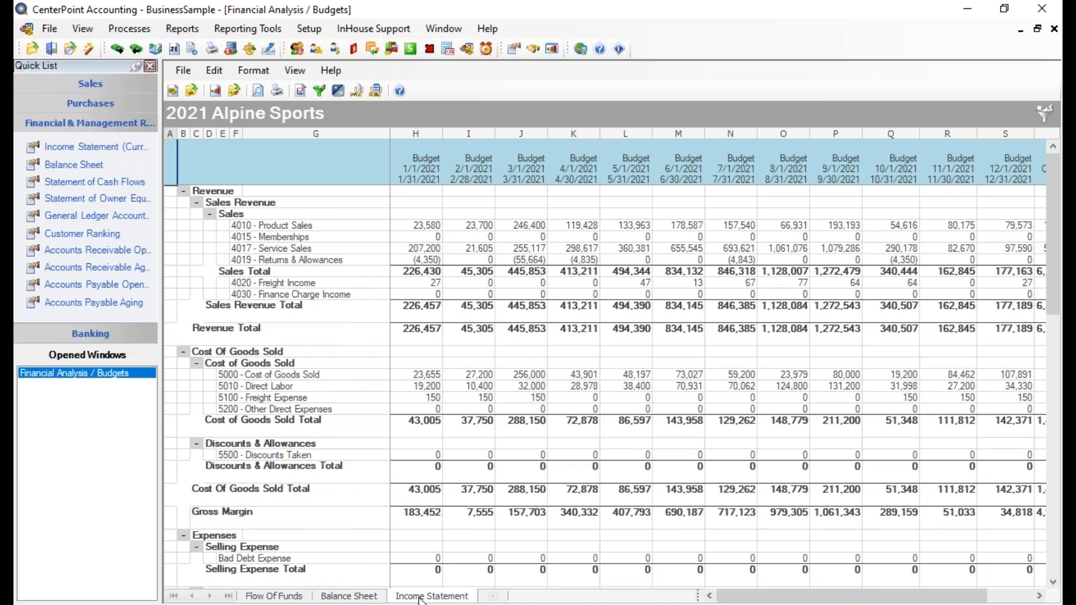
{"action": "left_click", "coordinate": [274, 597]}
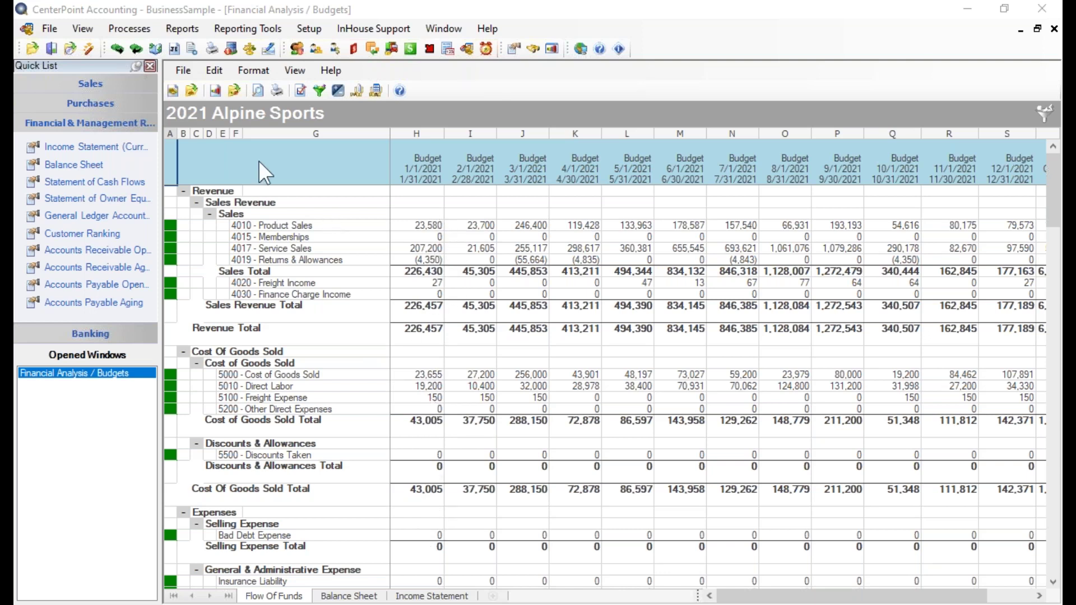
Collapse the Revenue, Cost Of Goods Sold, Expenses, Other Expenses, Assets and Liabilities groups in the Flow Of Funds sheet.
{"action": "left_click", "coordinate": [184, 191]}
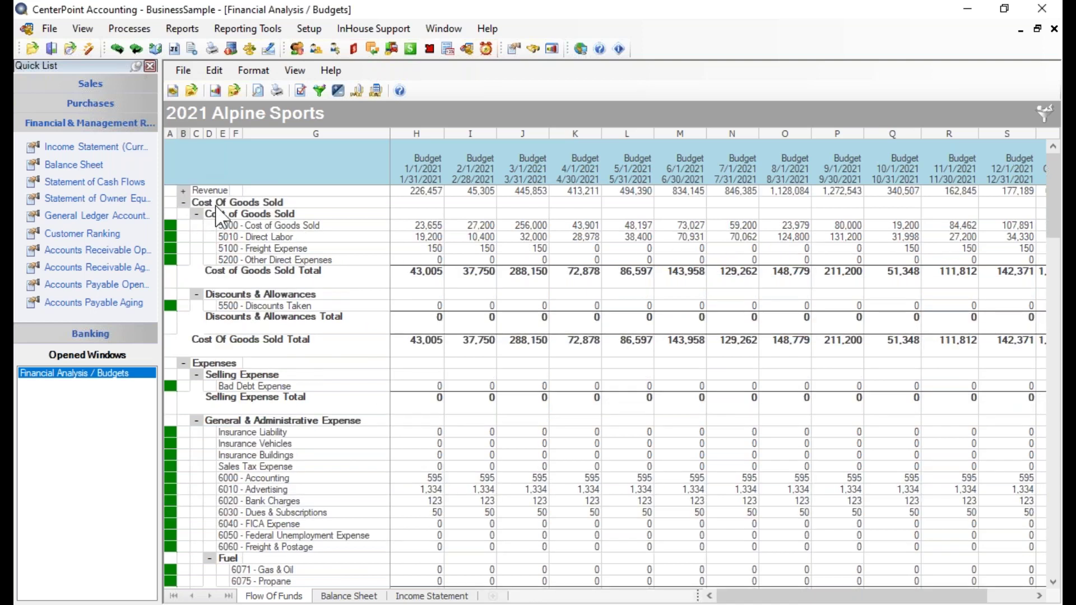
{"action": "left_click", "coordinate": [183, 202]}
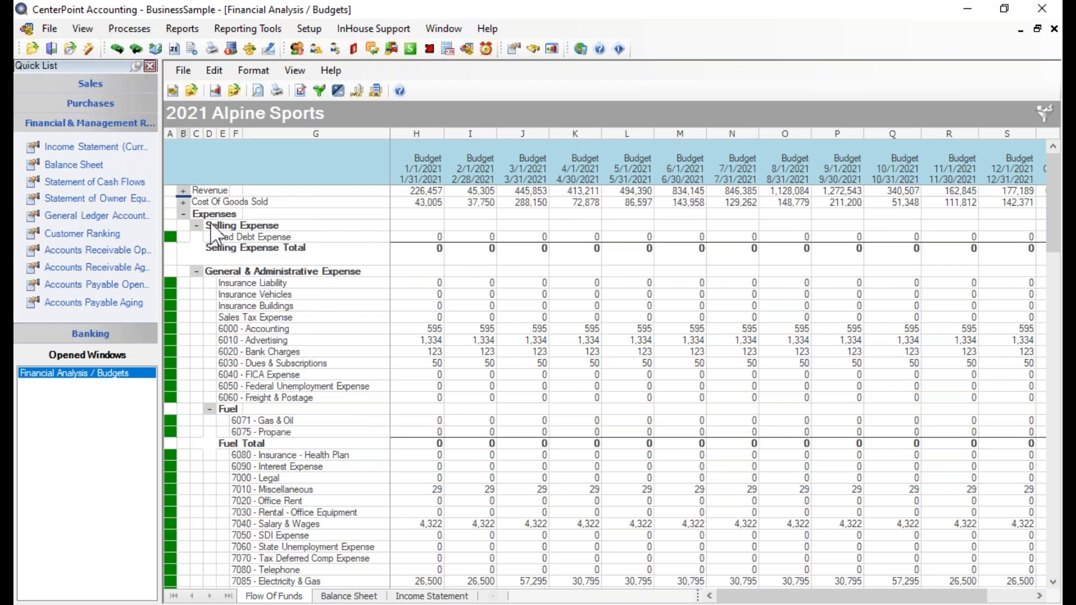
{"action": "left_click", "coordinate": [184, 214]}
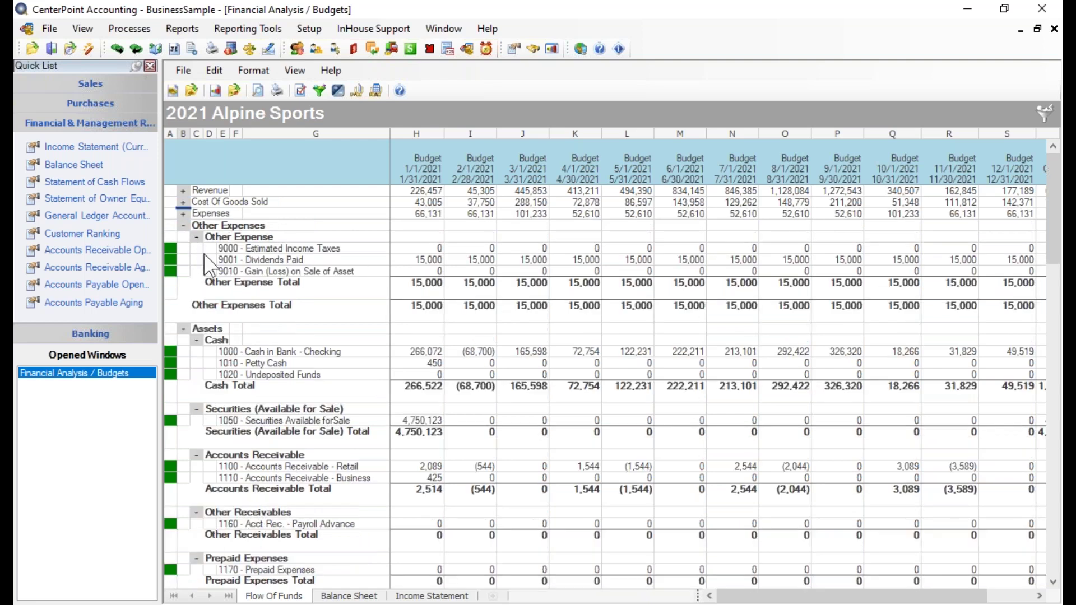
{"action": "left_click", "coordinate": [183, 226]}
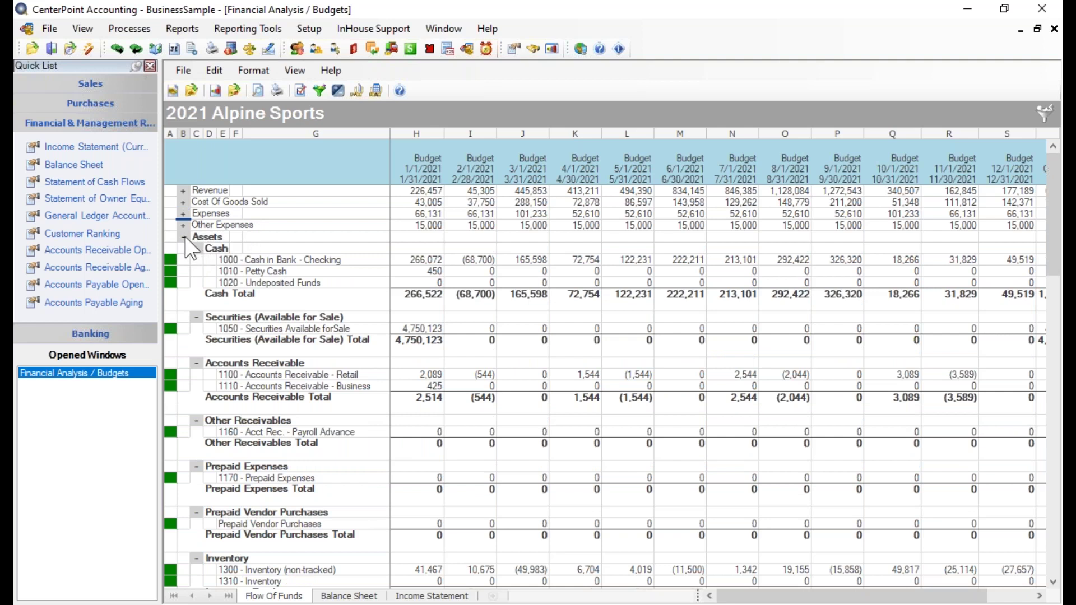
{"action": "left_click", "coordinate": [184, 238]}
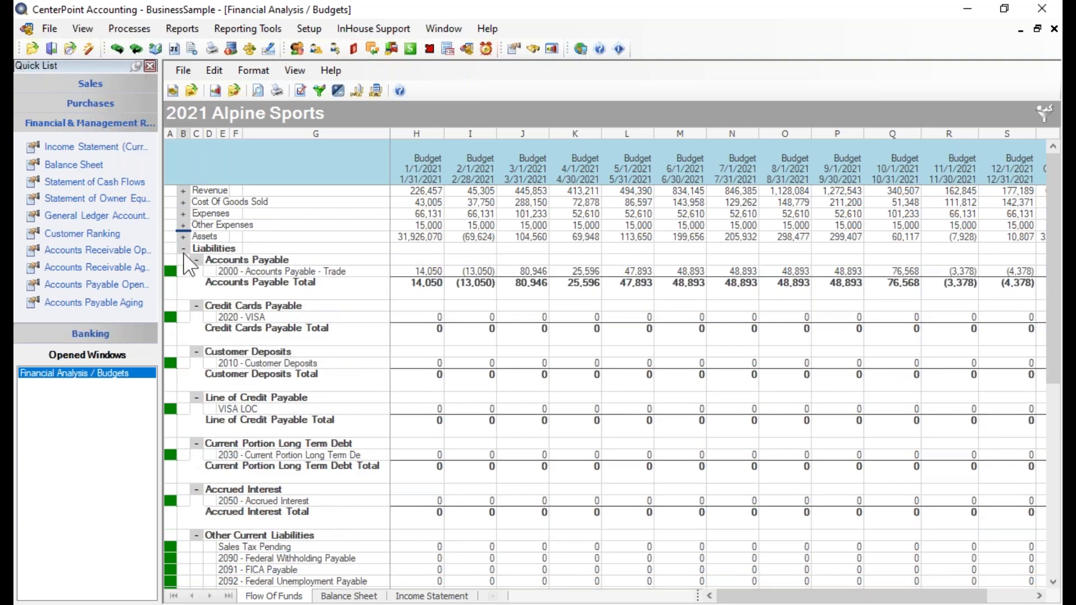
{"action": "left_click", "coordinate": [184, 250]}
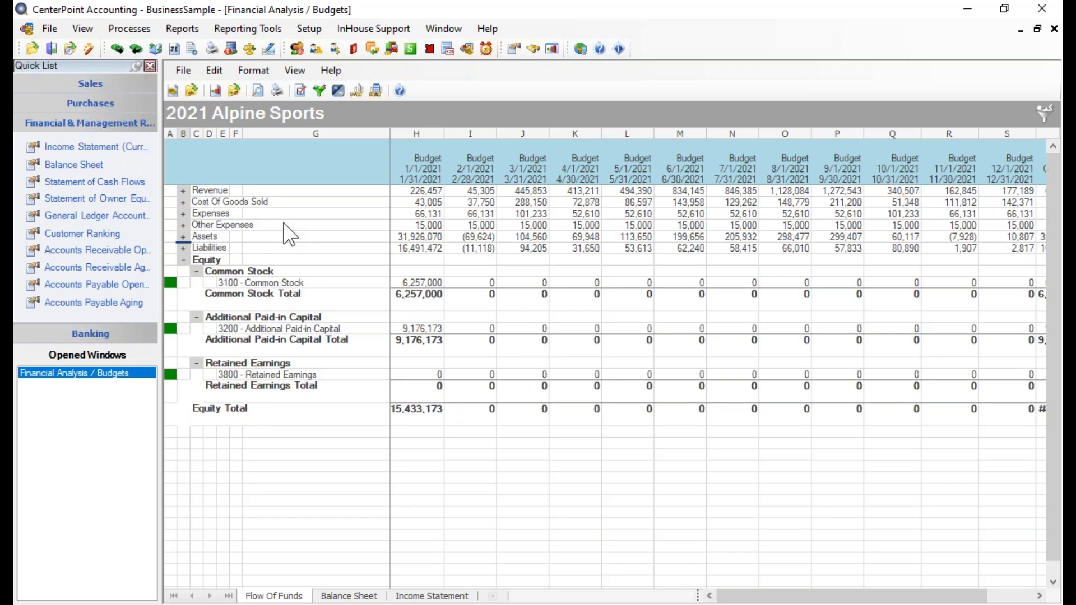
{"action": "left_click", "coordinate": [183, 72]}
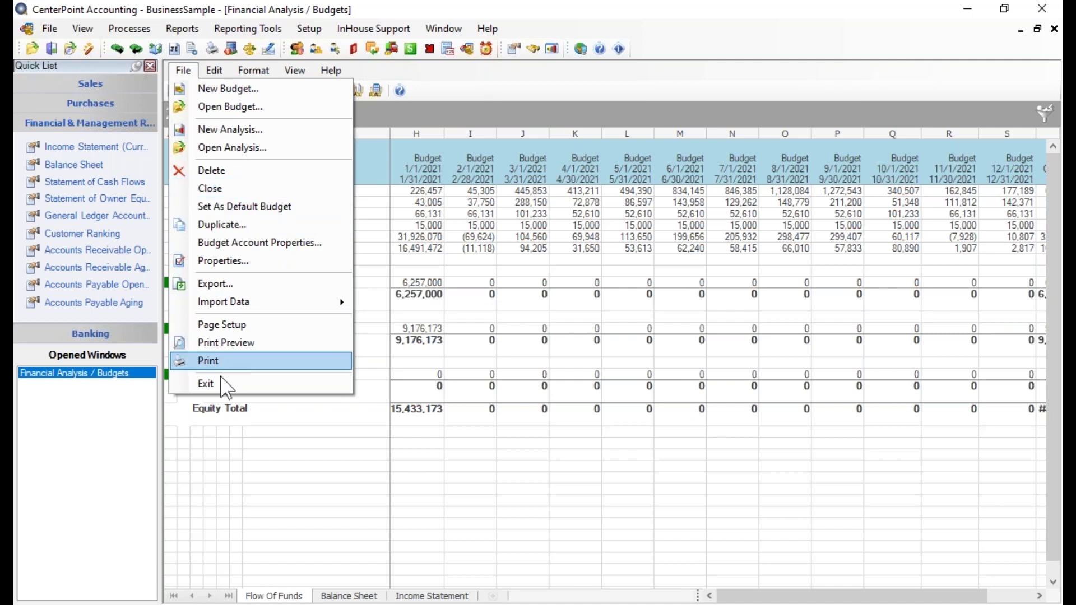
{"action": "left_click", "coordinate": [219, 386]}
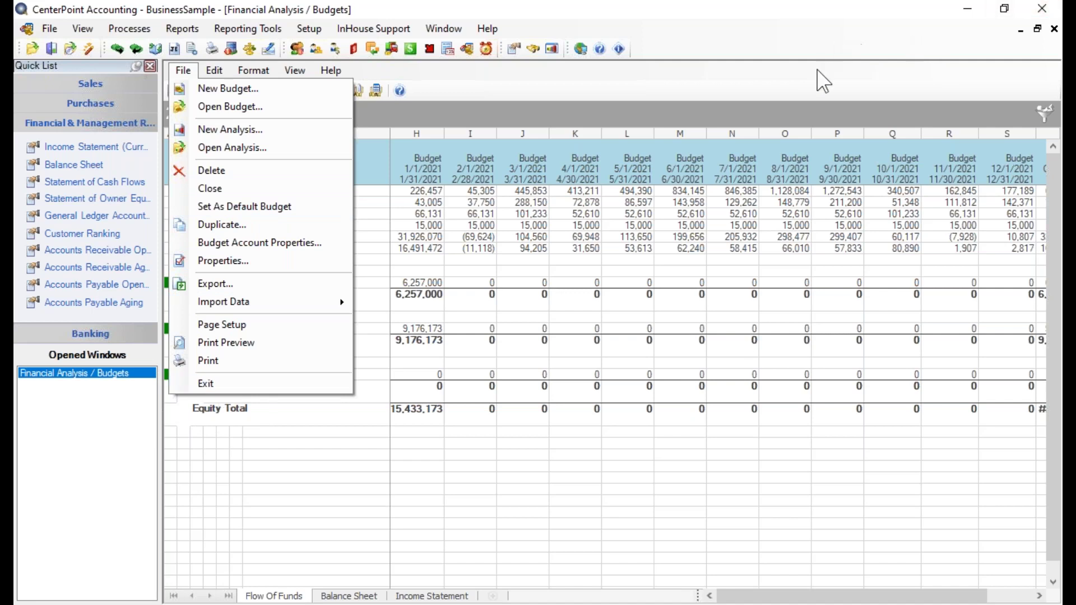
{"action": "left_click", "coordinate": [812, 94]}
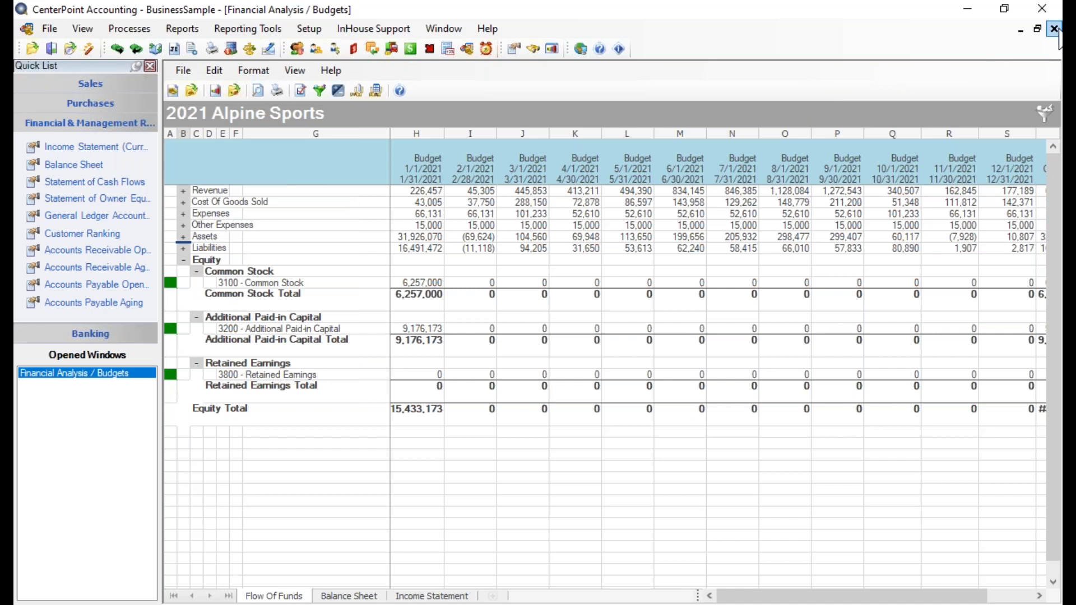